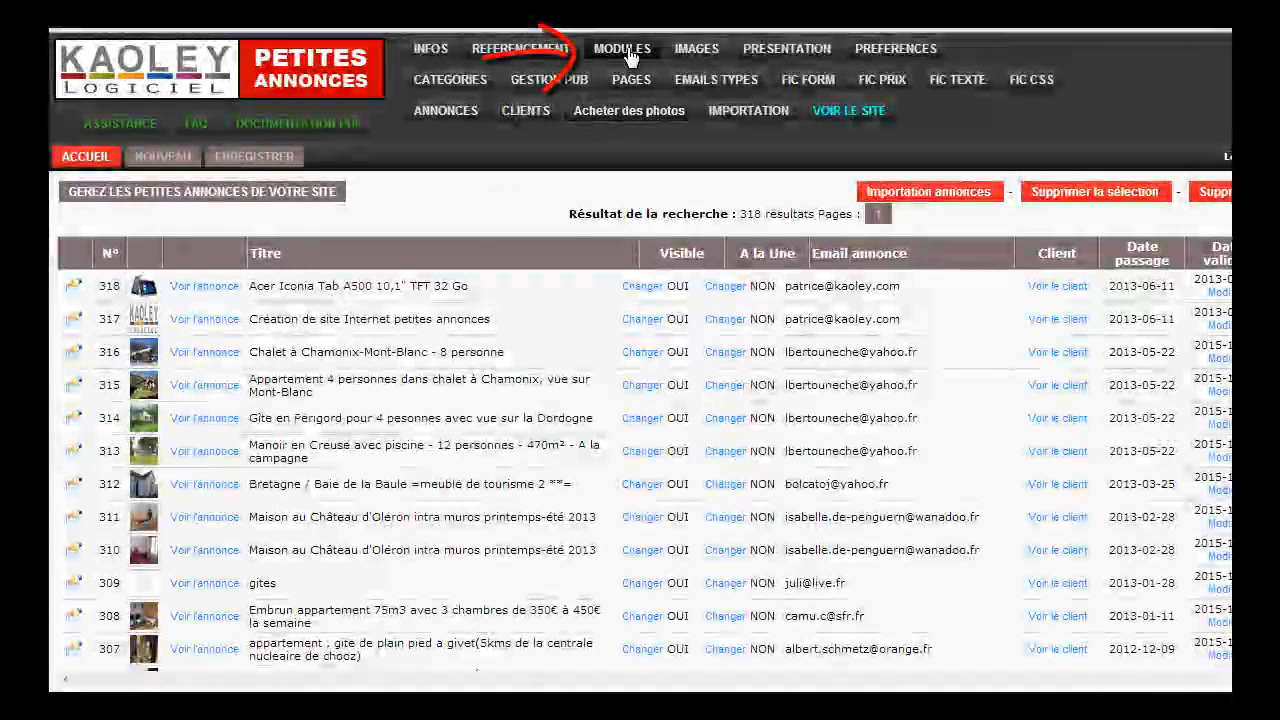
Open the category selection module's text file PublierCat.kp9, append "de votre choix" to its line, and save the file.
left_click(628, 52)
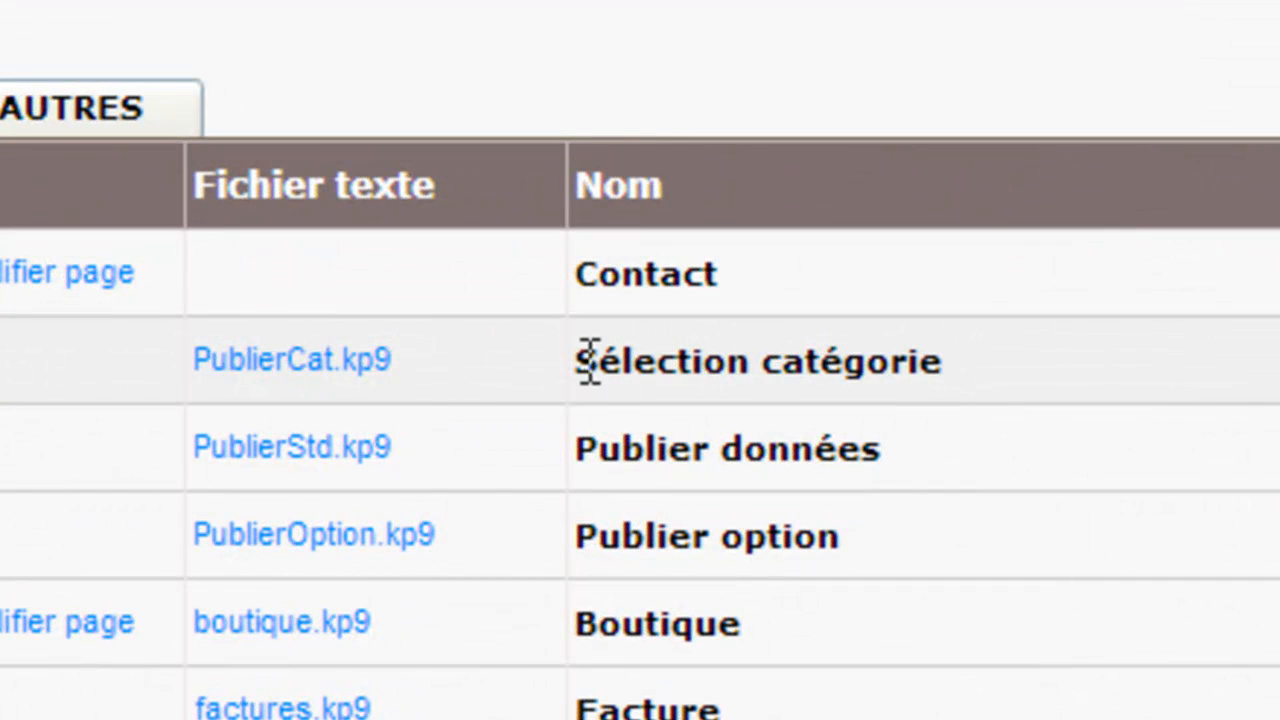
left_click(248, 370)
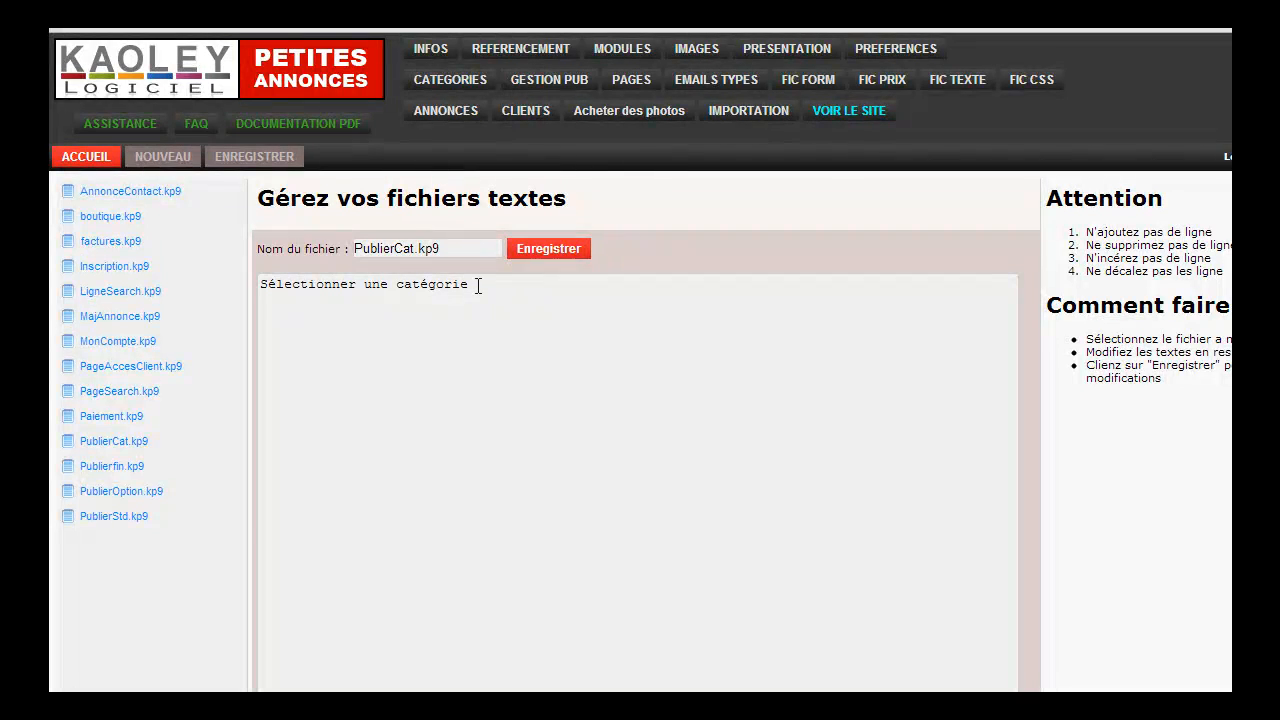
left_click(478, 286)
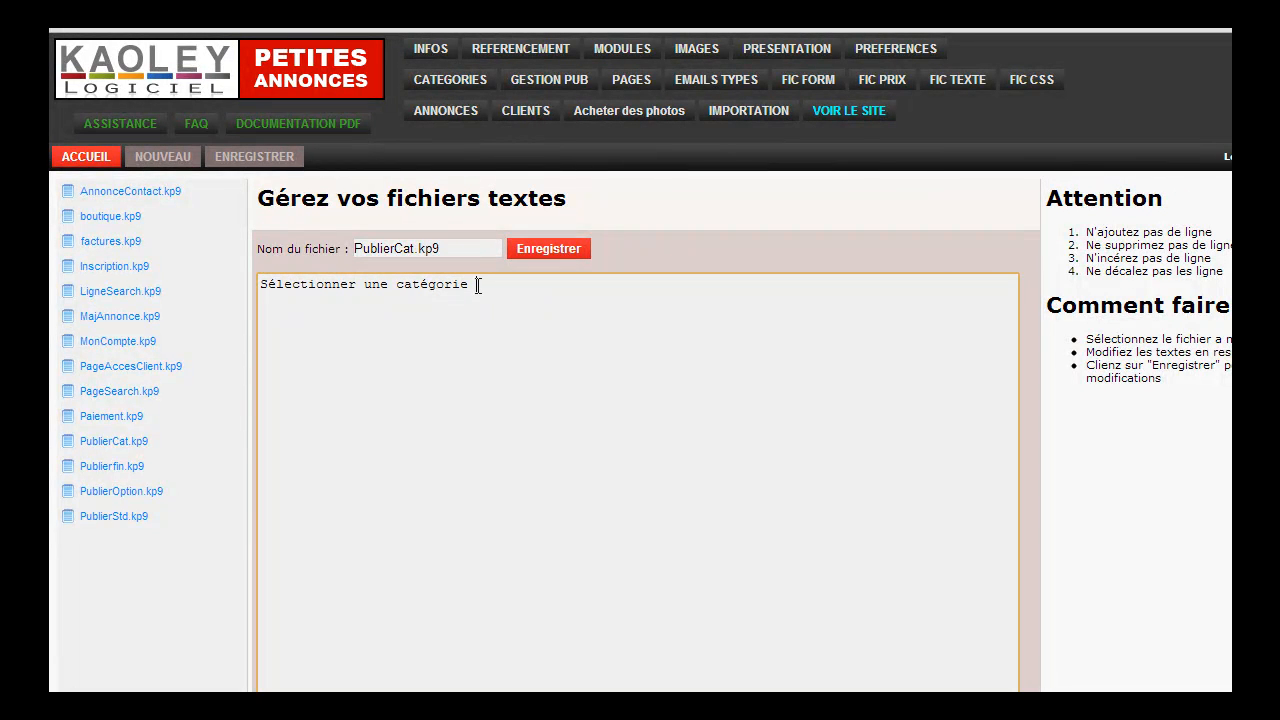
type("de votre choix")
left_click(577, 255)
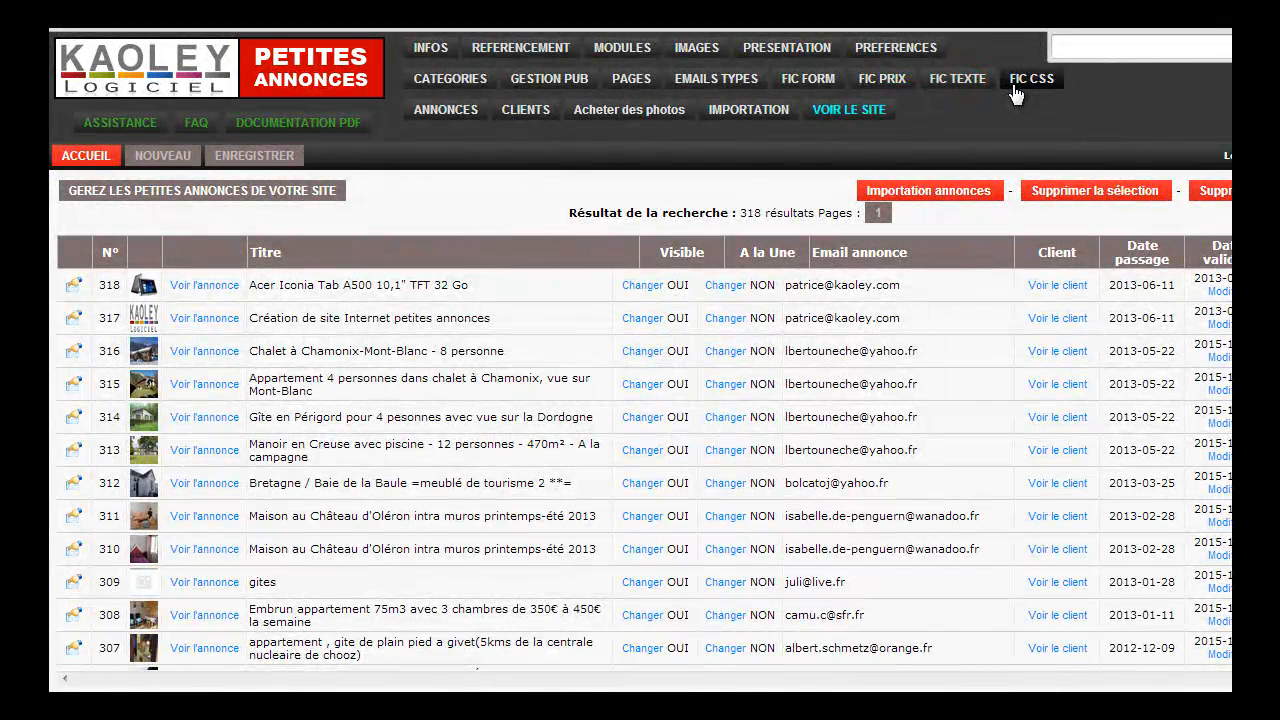
Open perso.css among the site's CSS files and search it for "publier" to reach the publierCat.asp module's styles.
left_click(1013, 87)
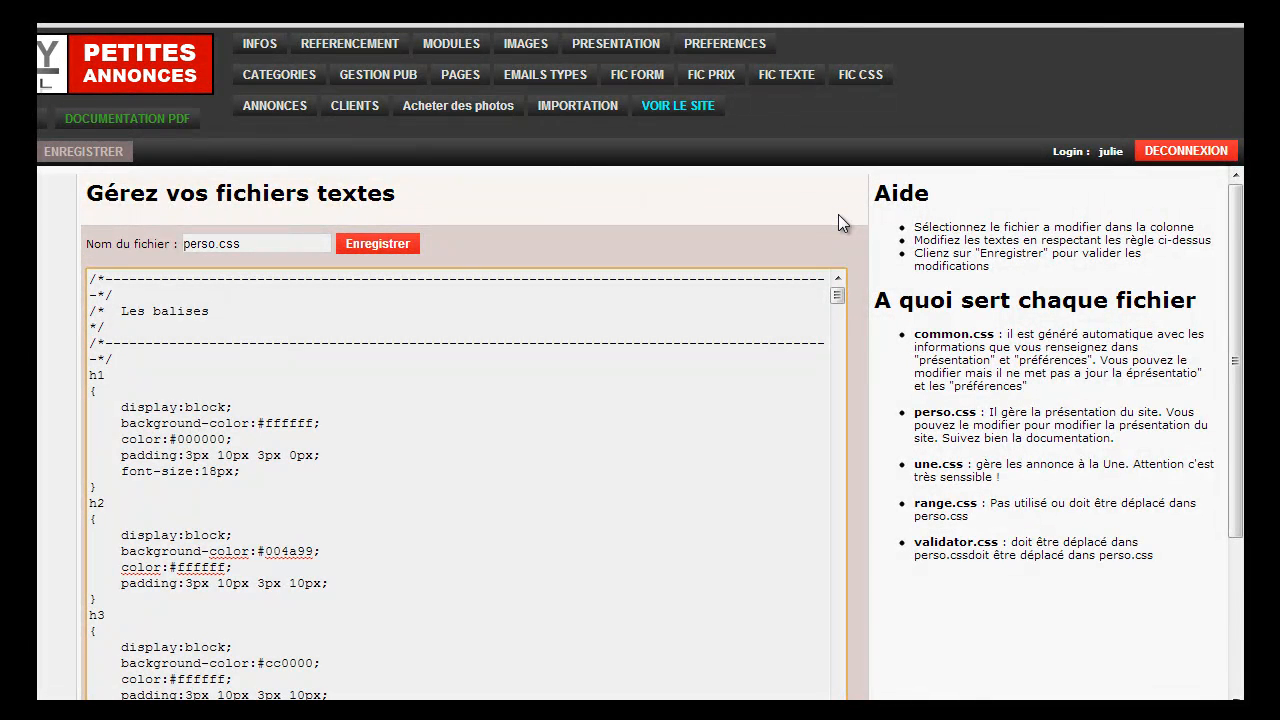
key("ctrl+f")
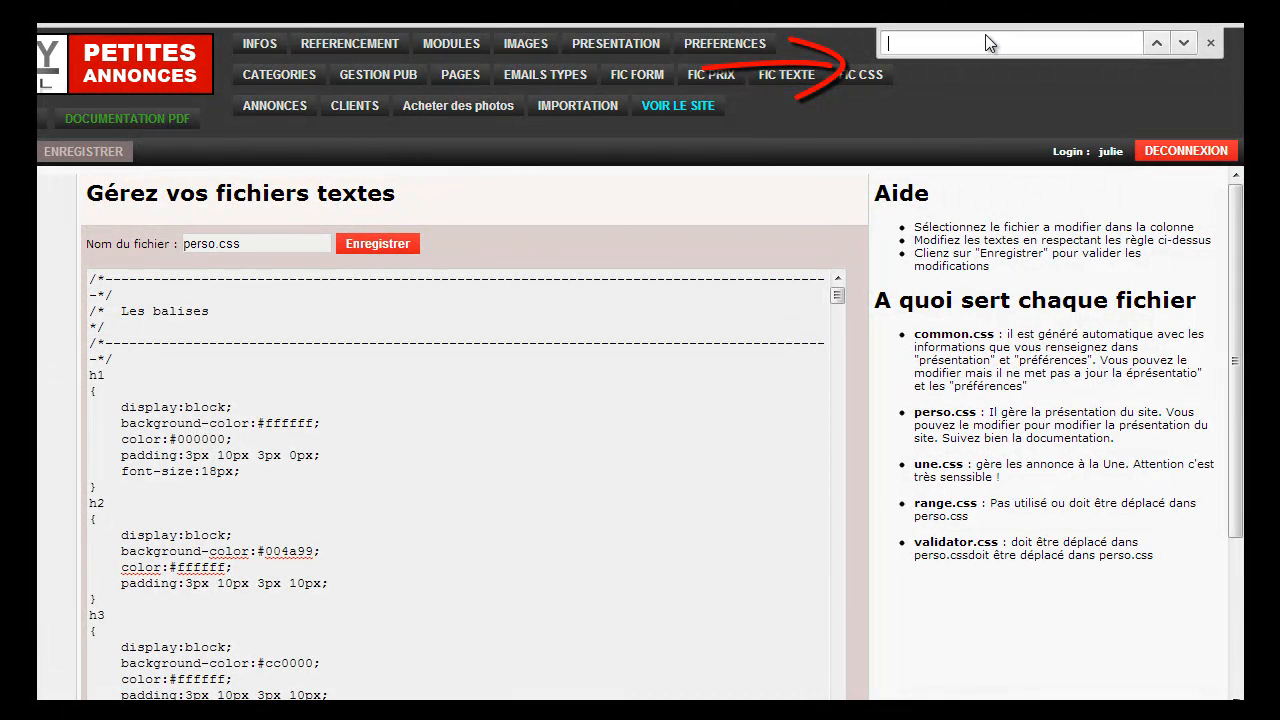
type("publ")
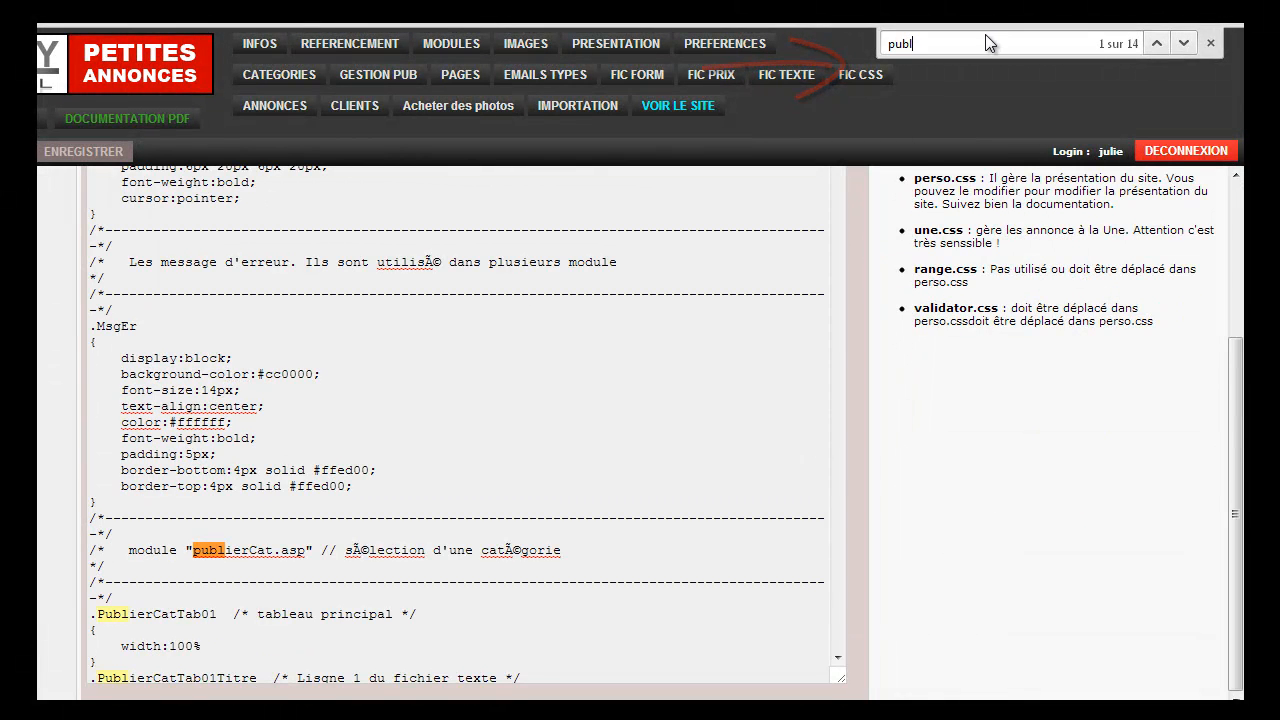
type("ier")
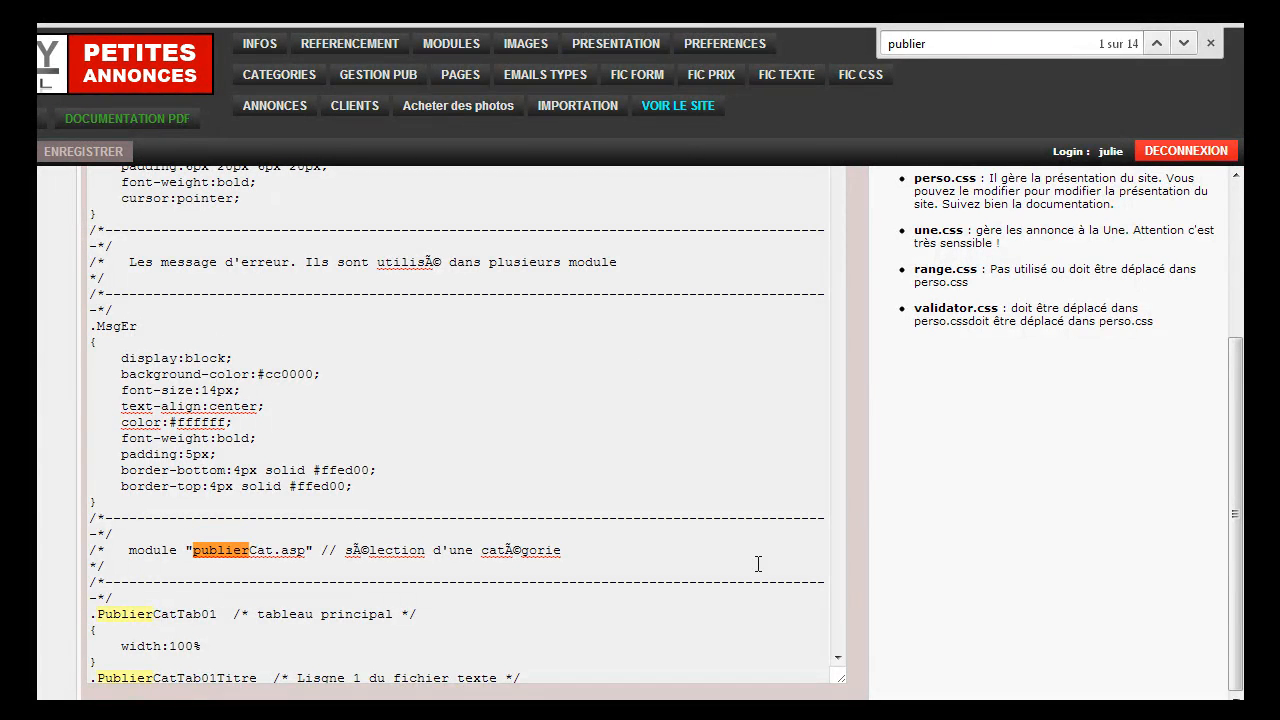
left_click(837, 658)
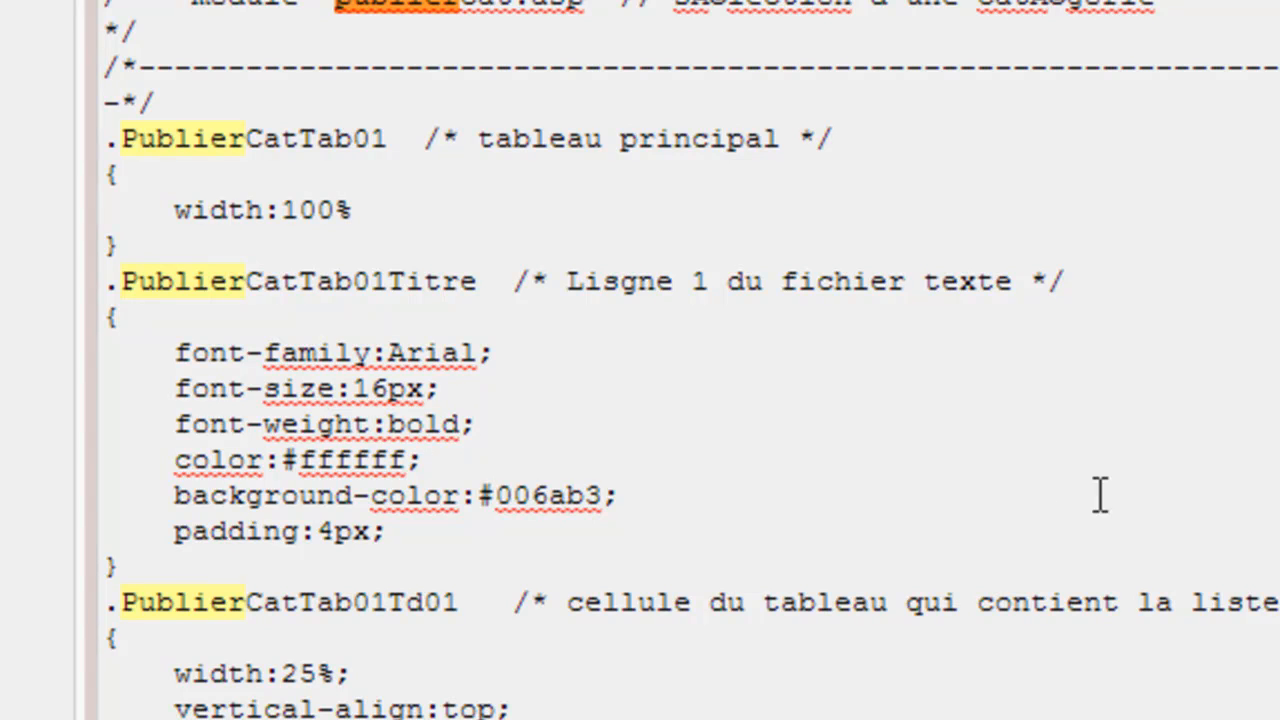
Set the font family of the .PublierCatTab01Titre rule to Calibri and its font size to 24px.
left_click(478, 352)
key("BackSpace")
key("BackSpace")
key("BackSpace")
key("BackSpace")
key("BackSpace")
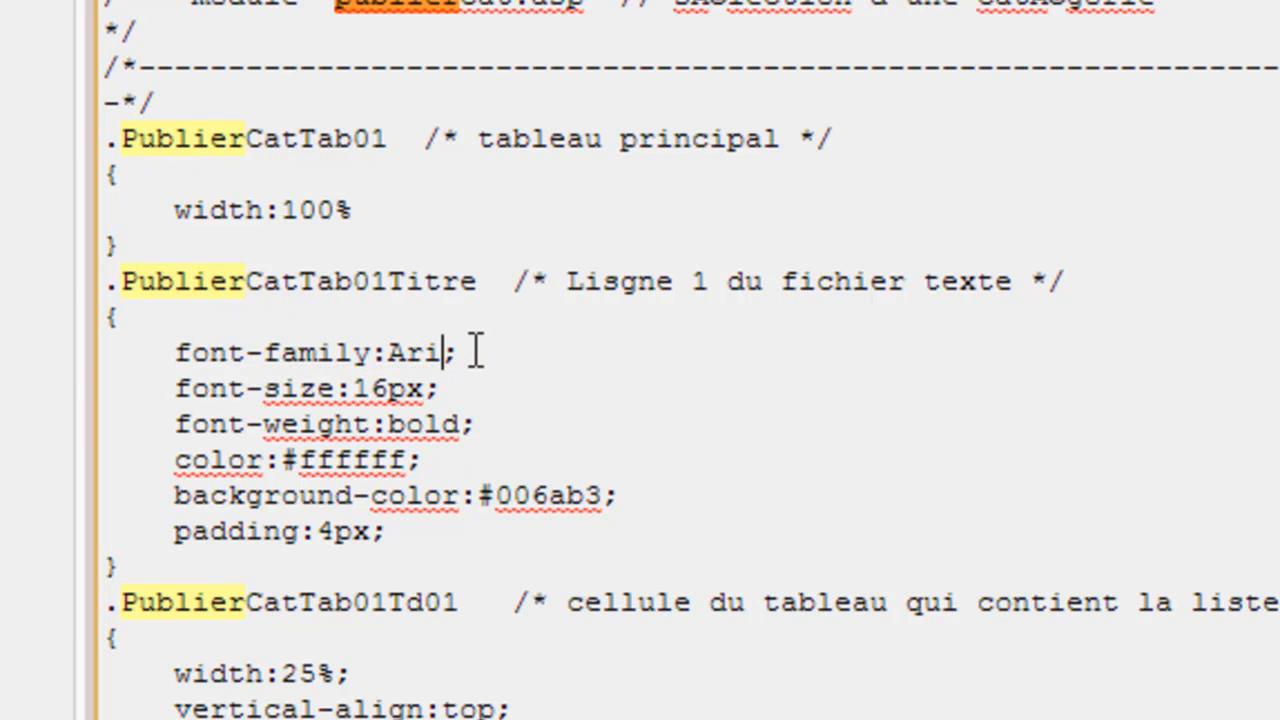
type("Calibri")
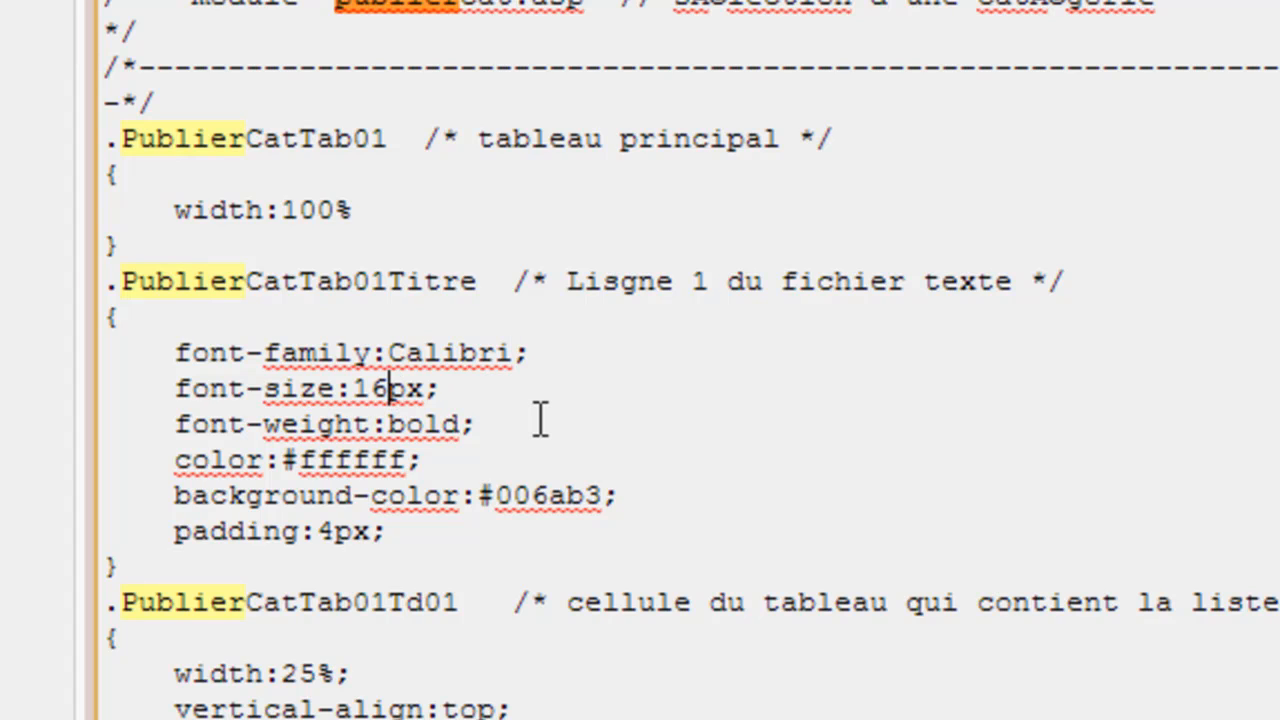
key("BackSpace")
key("BackSpace")
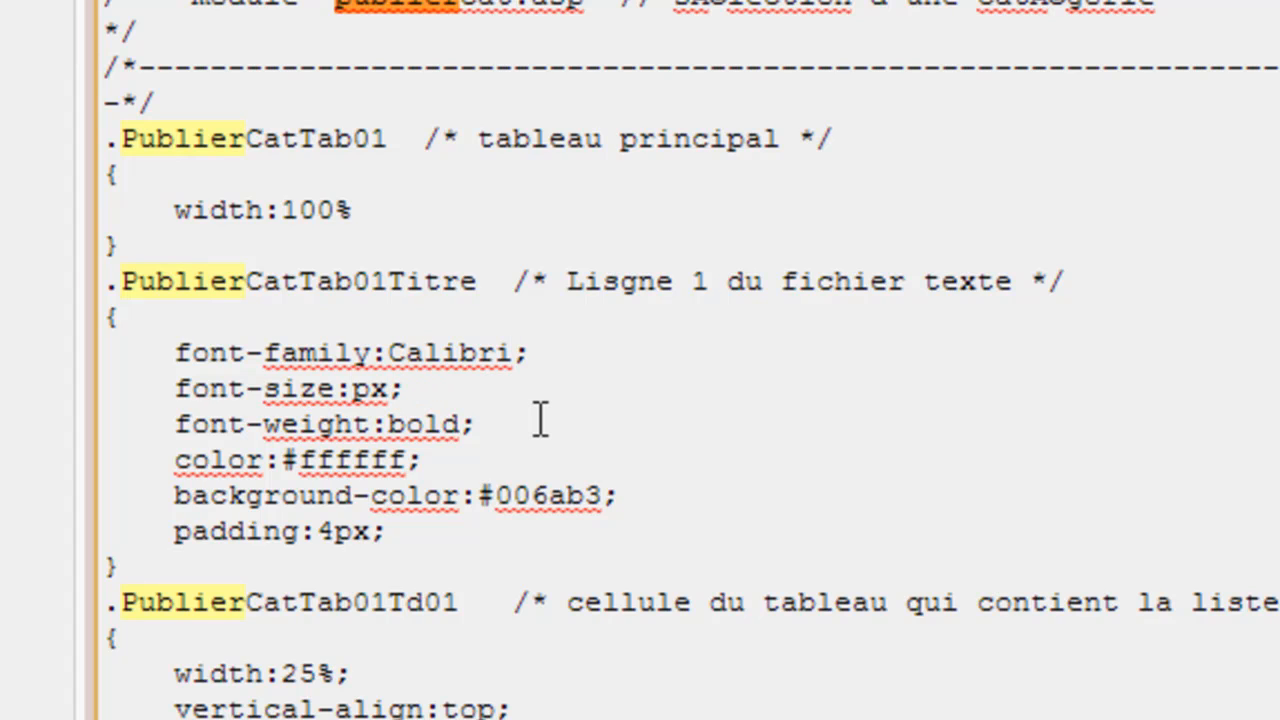
type("24")
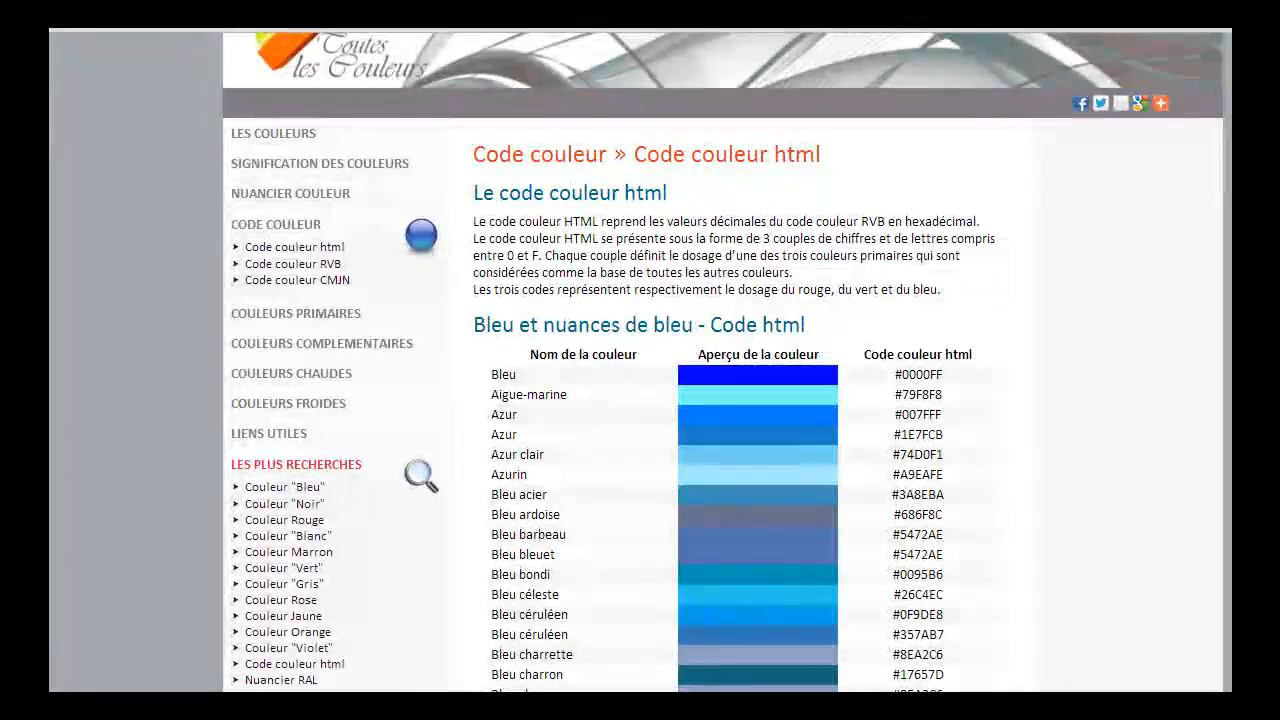
On the HTML colour code page, find the red shades table and copy the code #FF0000 for Rouge.
scroll(640, 400, "down", 3)
scroll(640, 400, "down", 20)
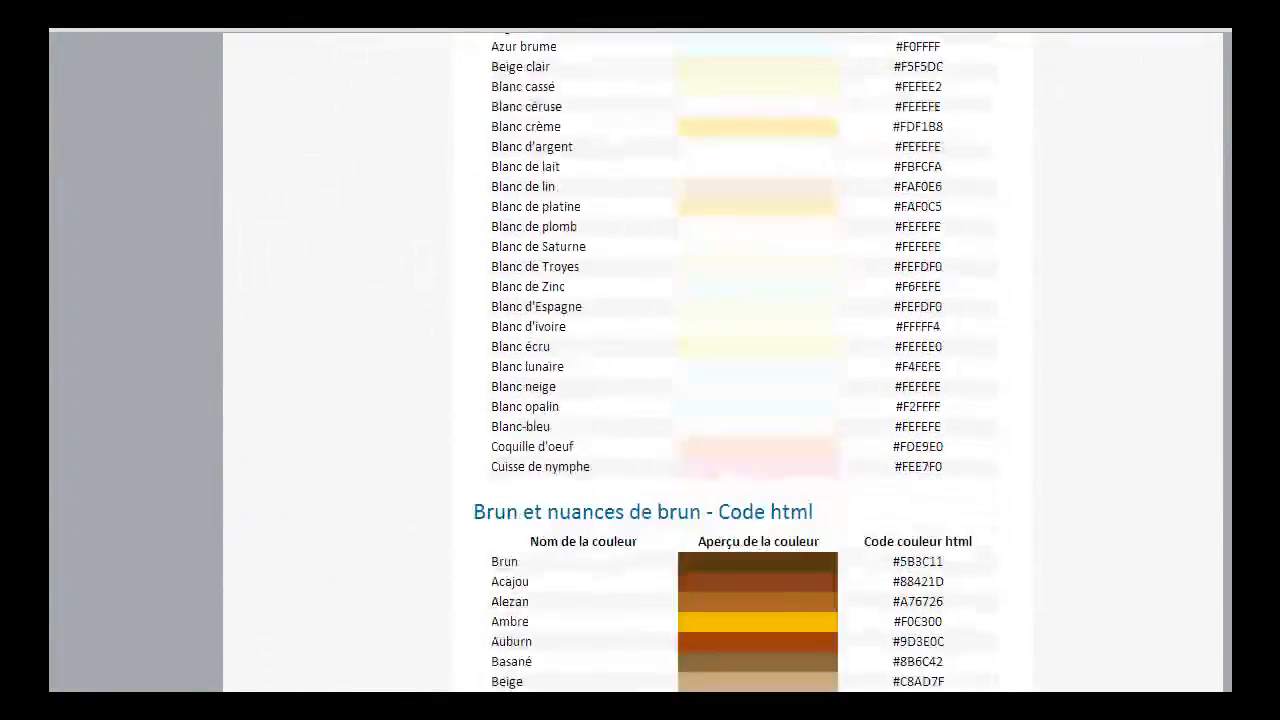
scroll(640, 400, "down", 20)
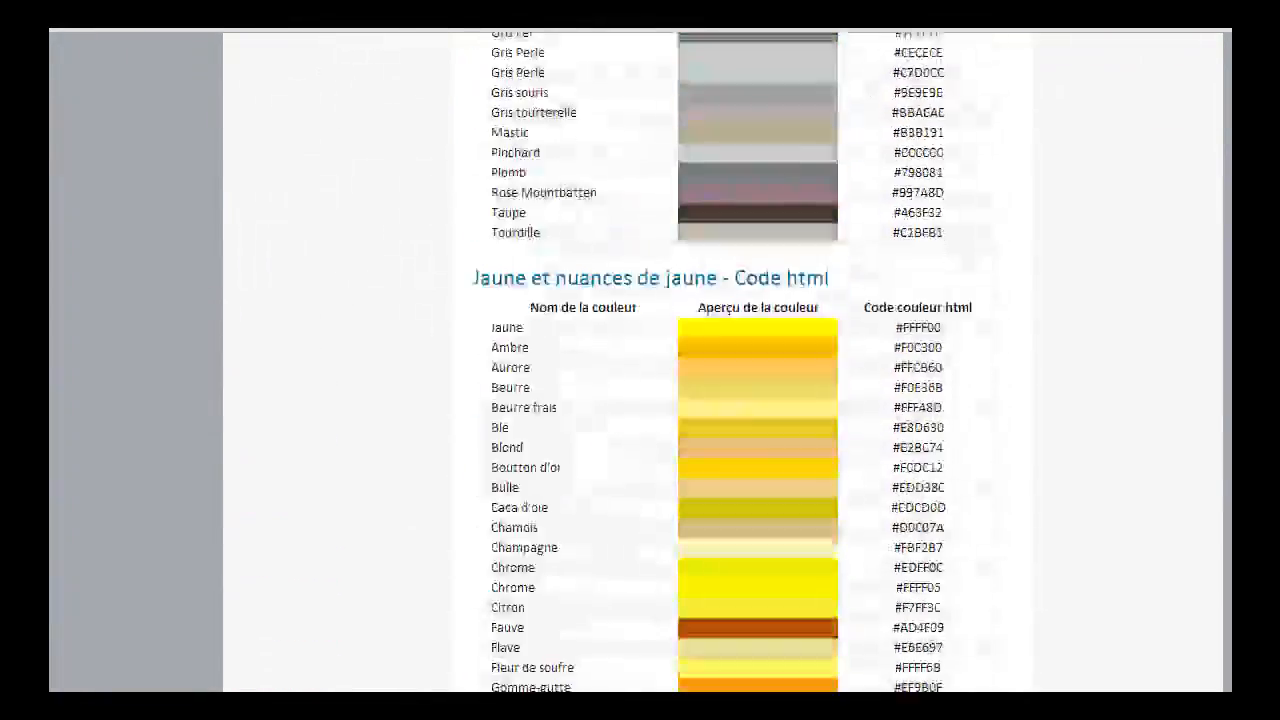
scroll(640, 400, "down", 20)
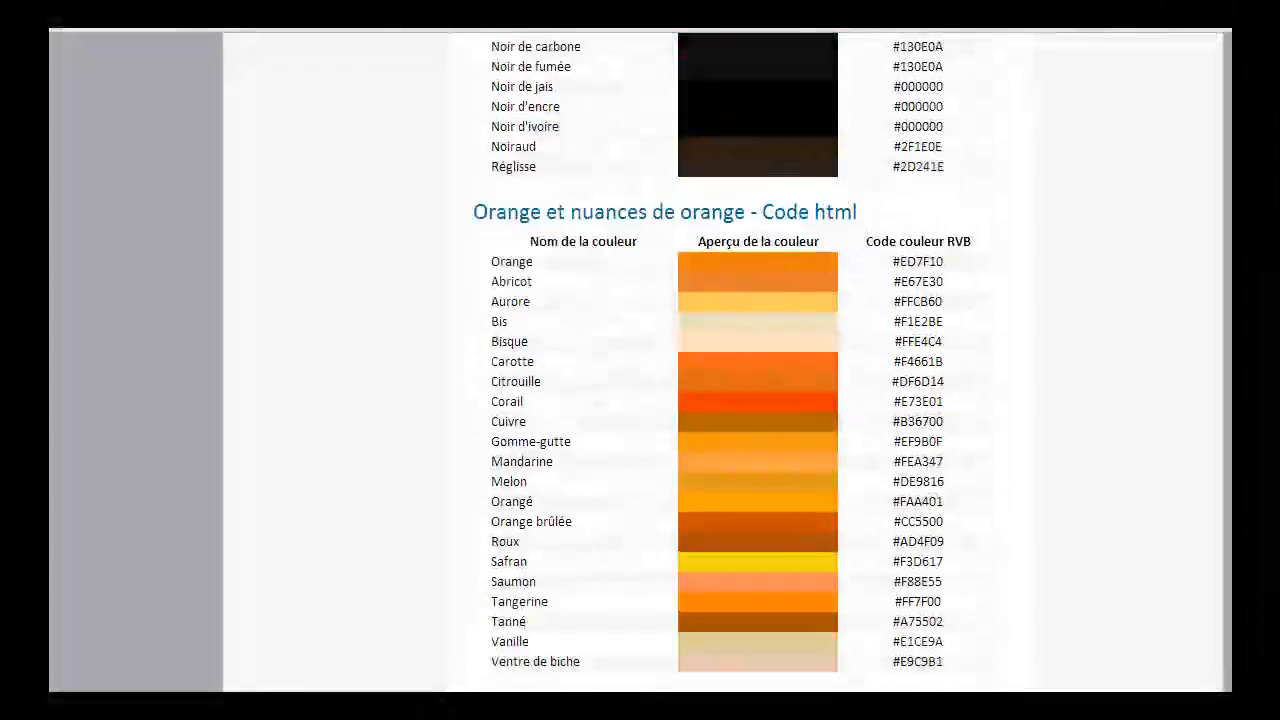
scroll(623, 457, "down", 2)
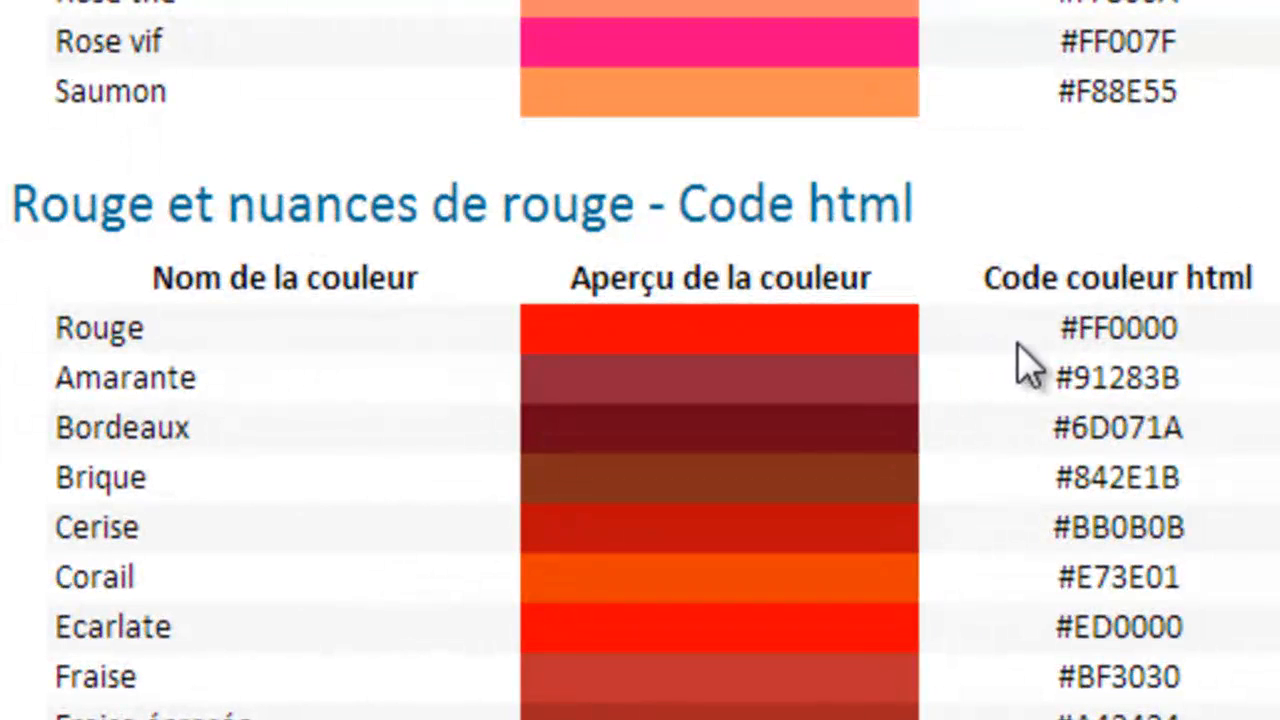
left_click_drag(1066, 328, 1180, 340)
key("ctrl+c")
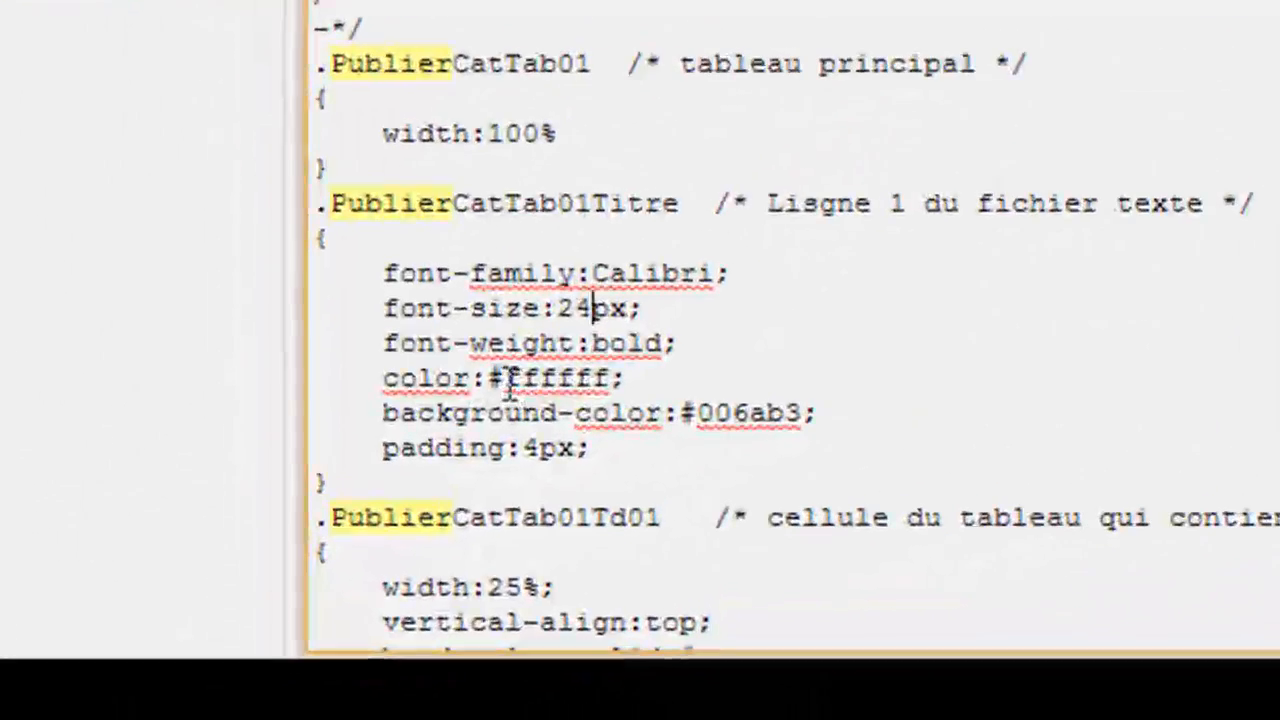
Replace the text color value of the .PublierCatTab01Titre rule with the copied #FF0000 and save perso.css.
left_click_drag(506, 380, 614, 385)
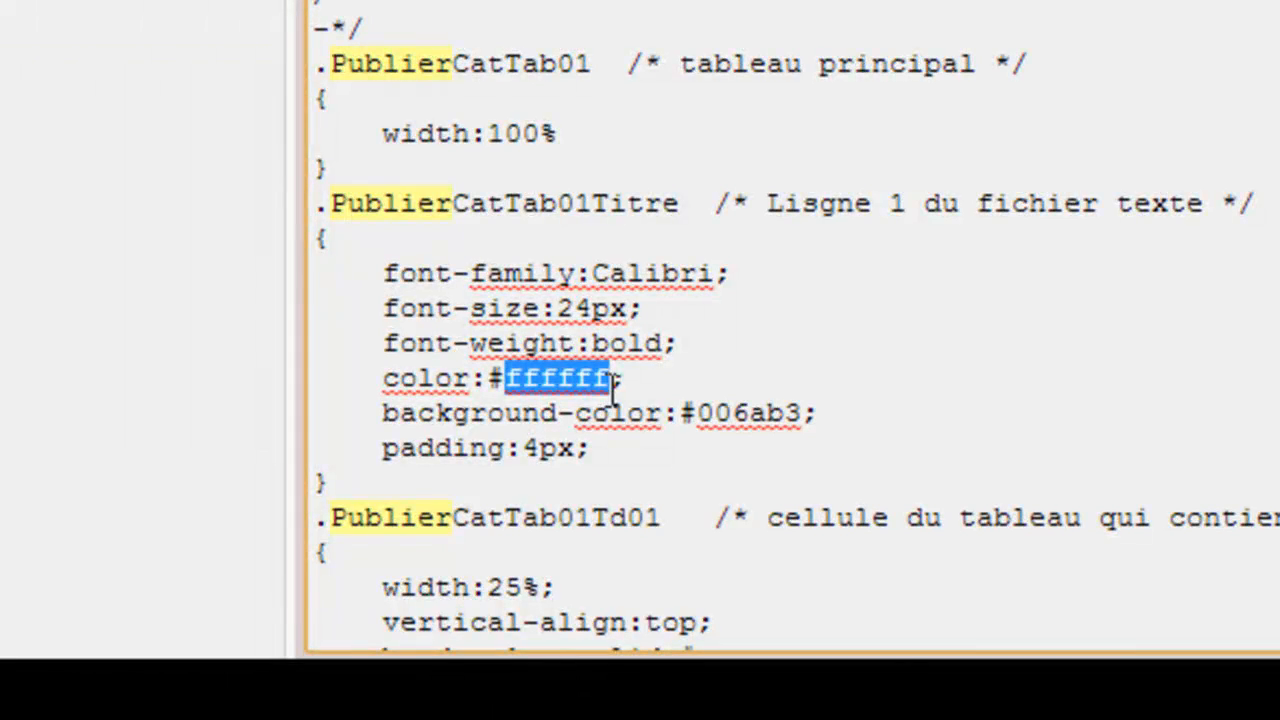
key("Delete")
key("BackSpace")
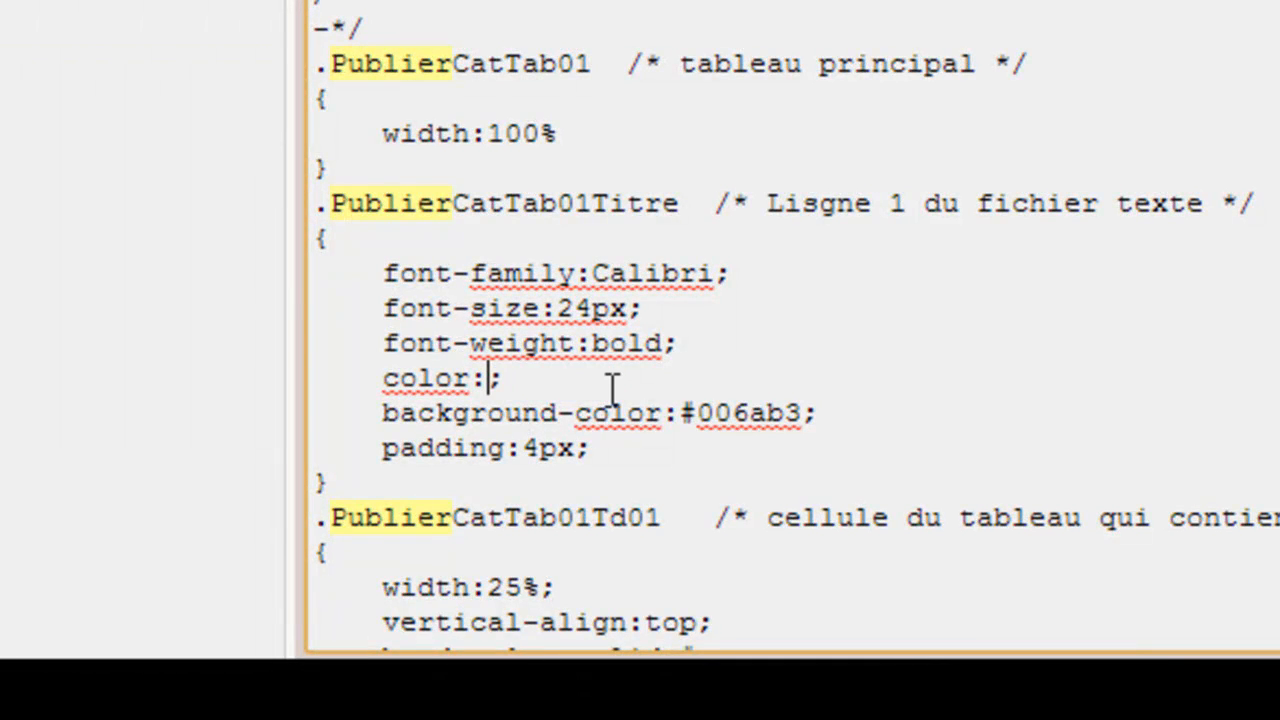
key("ctrl+v")
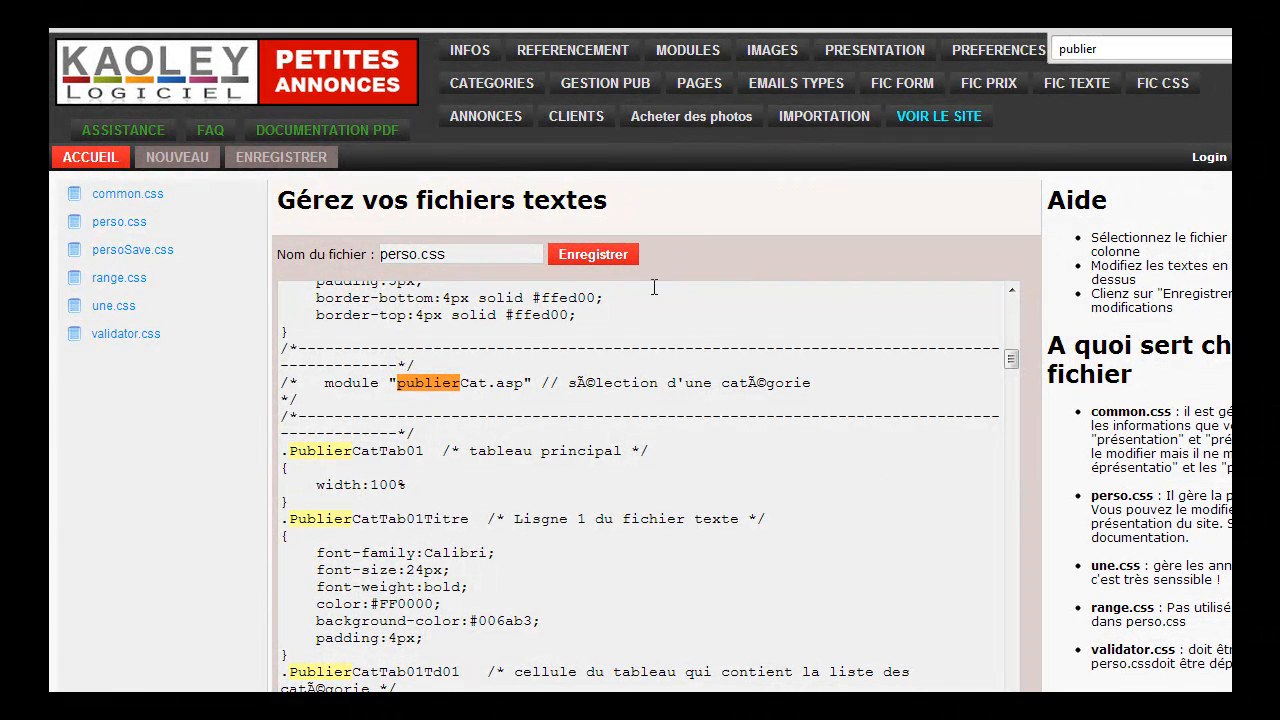
left_click(593, 255)
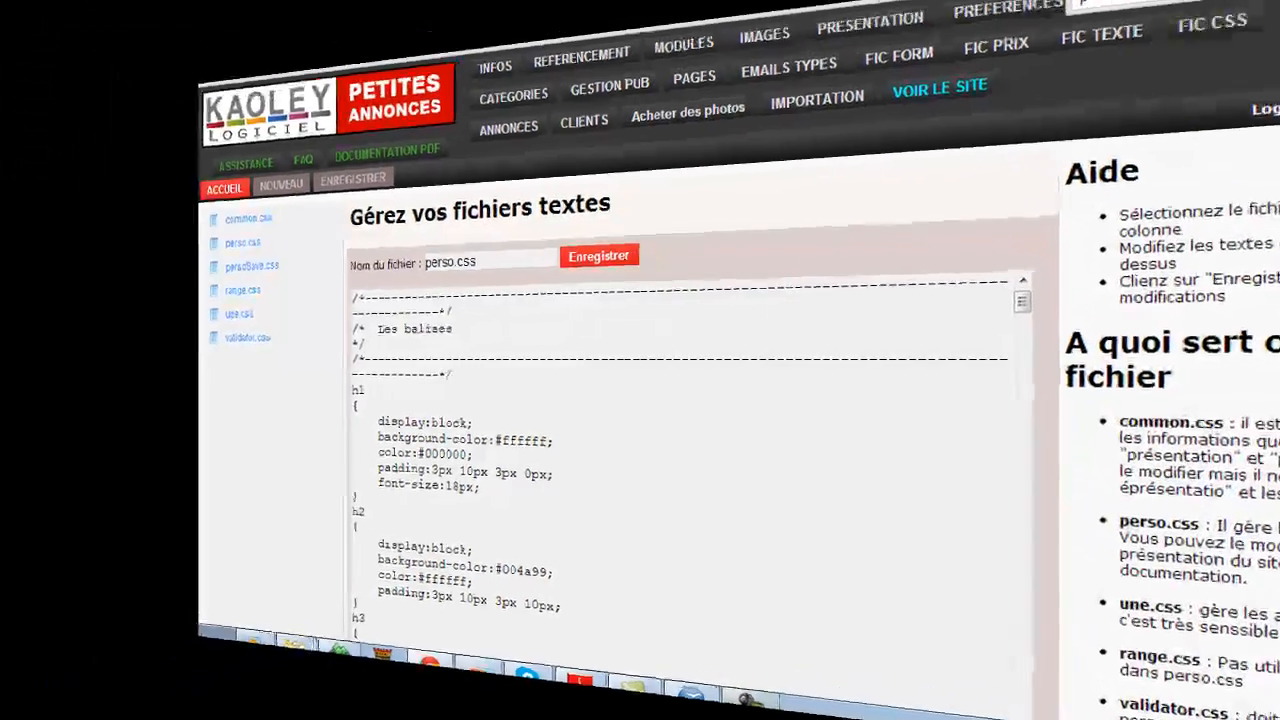